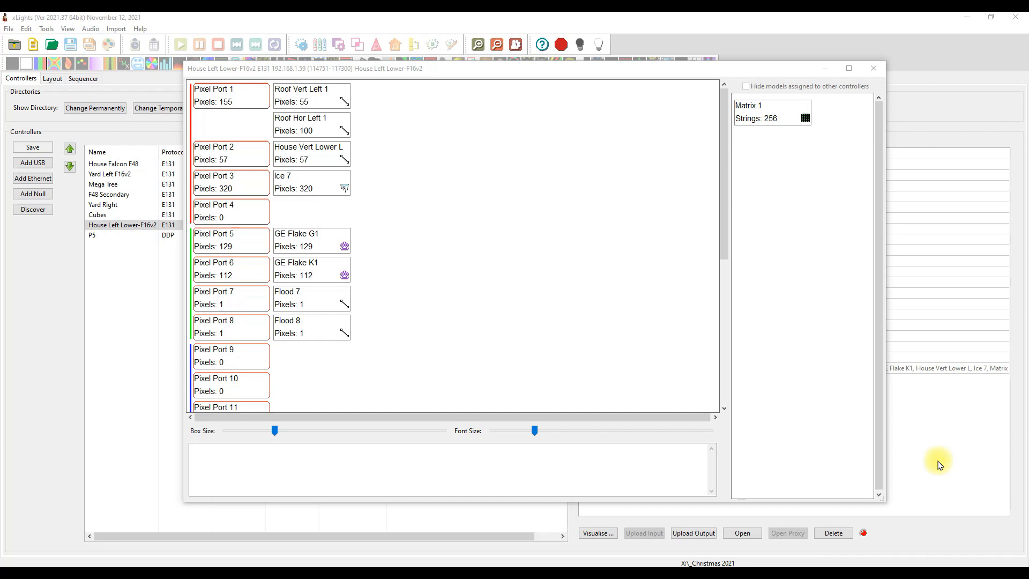
Inspect the details of Roof Vert Left 1 and Roof Hor Left 1 on Pixel Port 1, and close the port visualisation
click(330, 127)
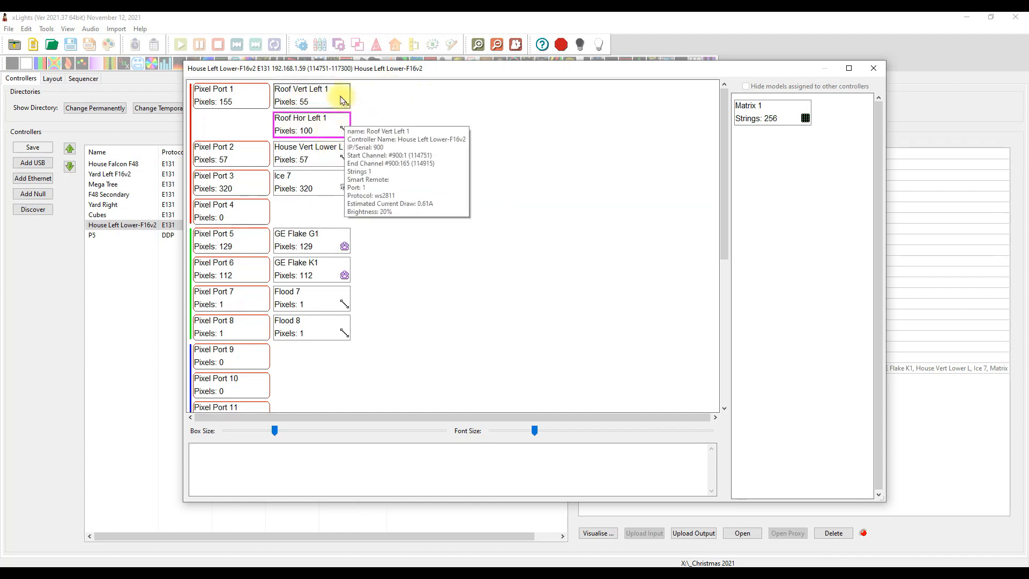
mouse_move(346, 94)
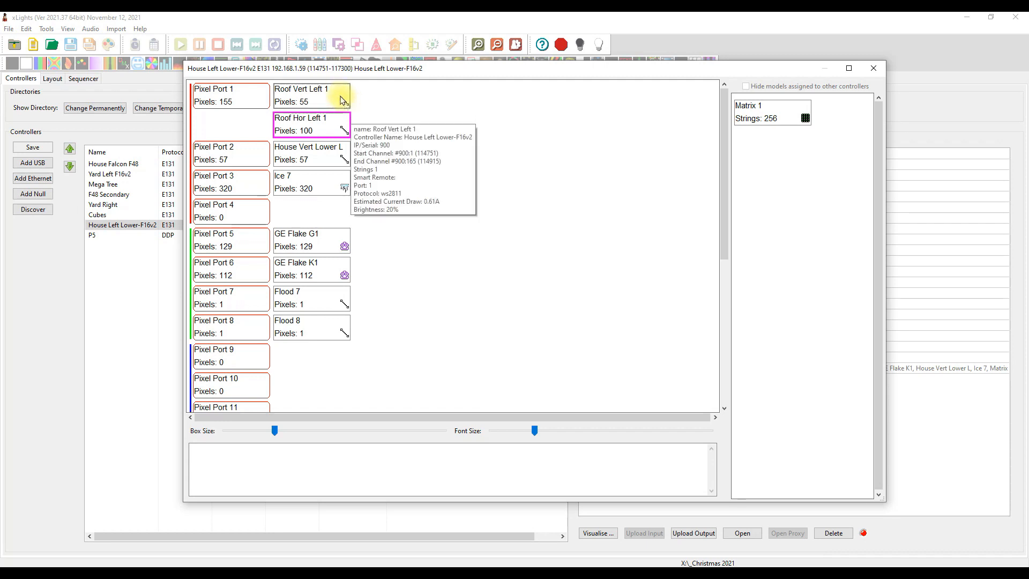
mouse_move(314, 124)
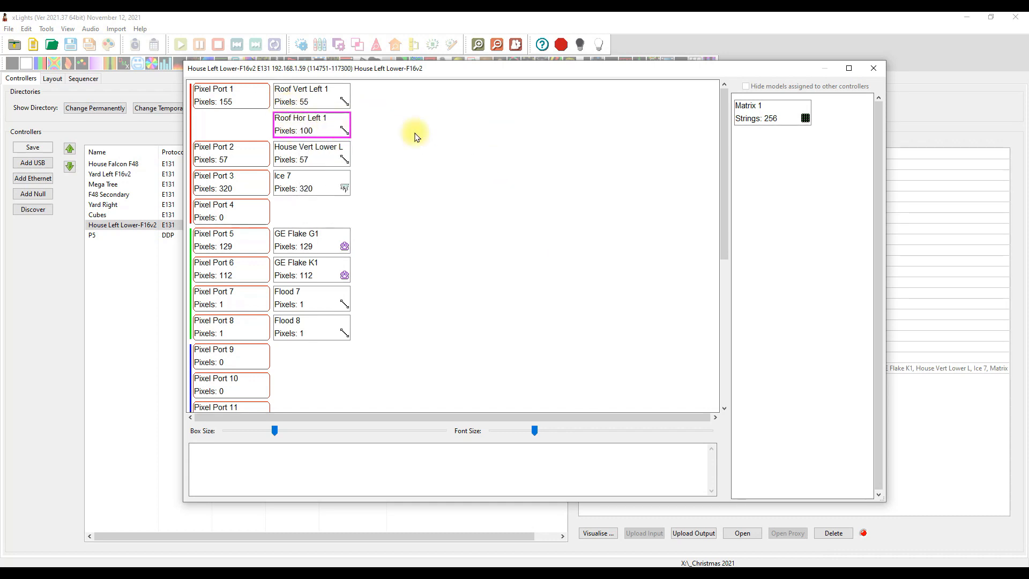
click(873, 74)
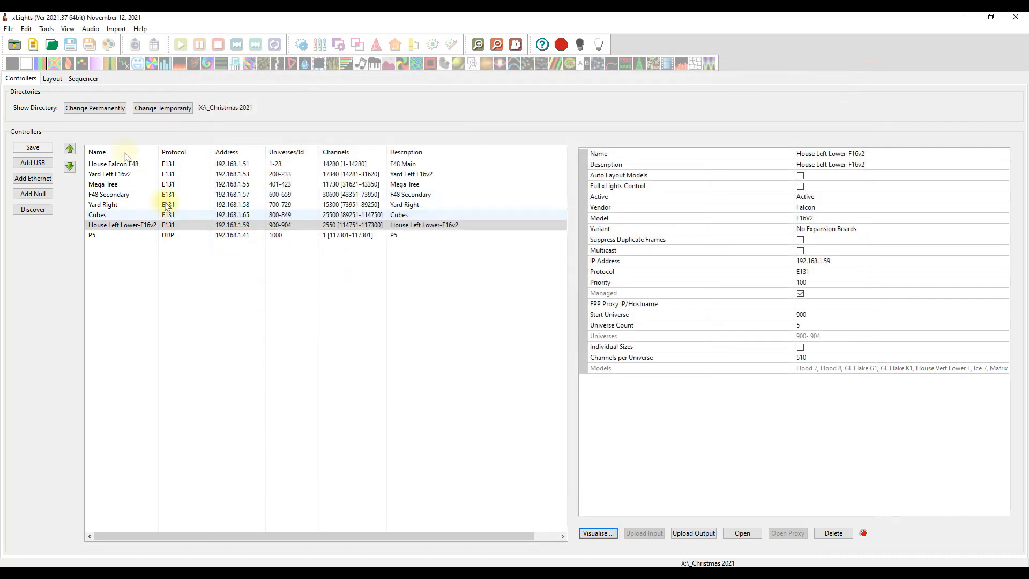
Compare the controller connection brightness settings of Roof Hor Left 1 and Roof Vert Left 1 in the layout
click(53, 78)
click(390, 315)
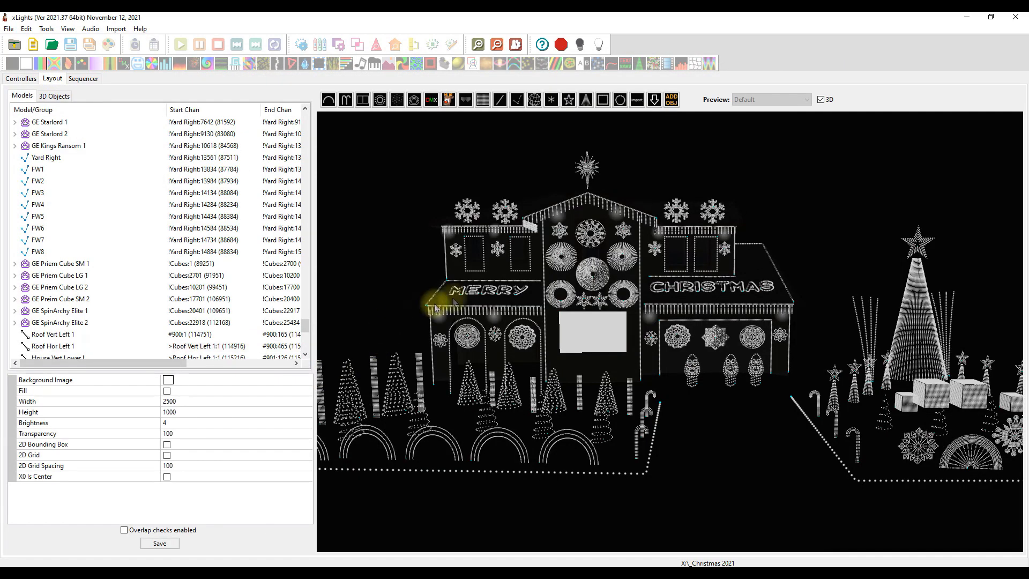
click(483, 279)
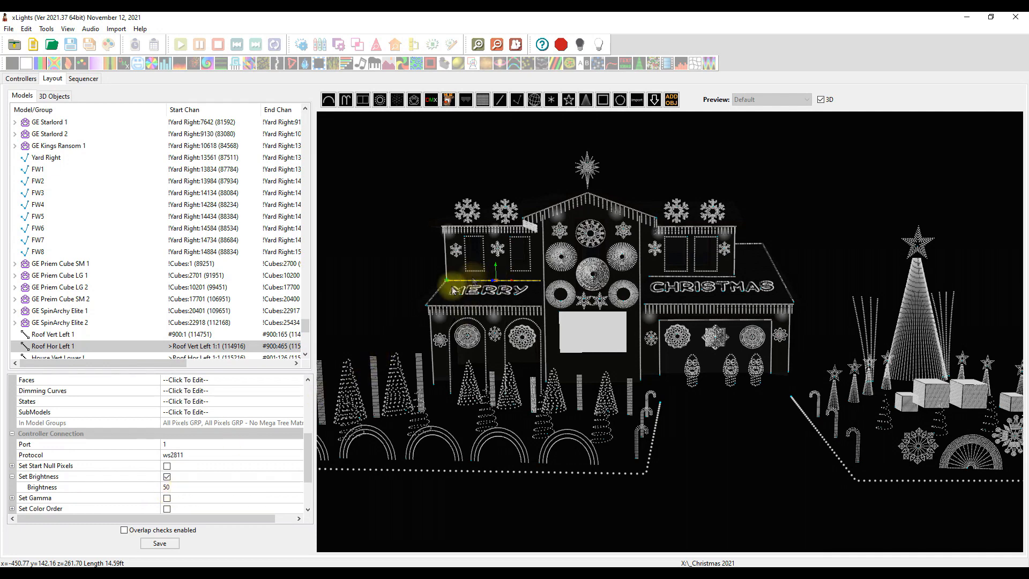
click(422, 283)
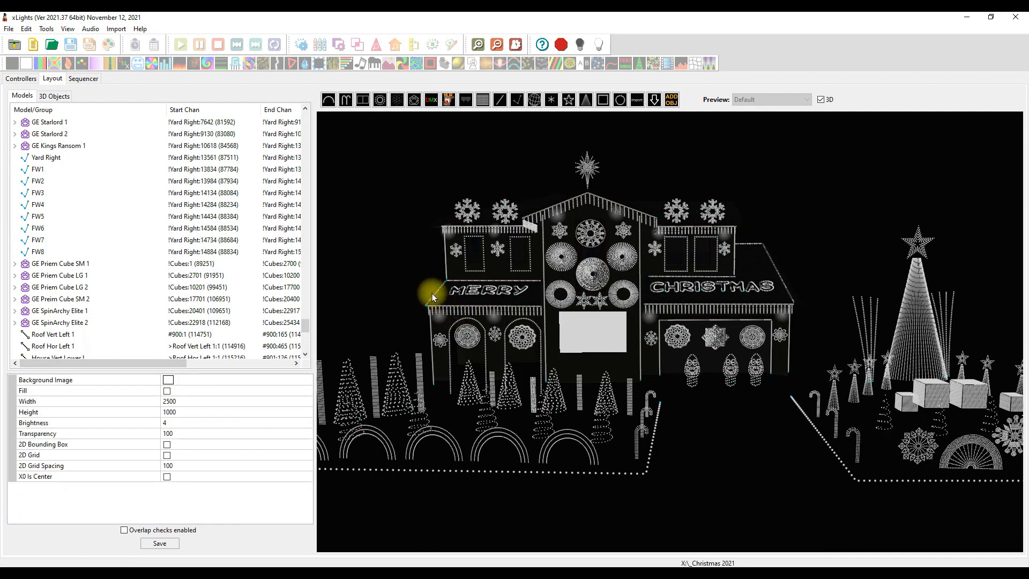
click(431, 294)
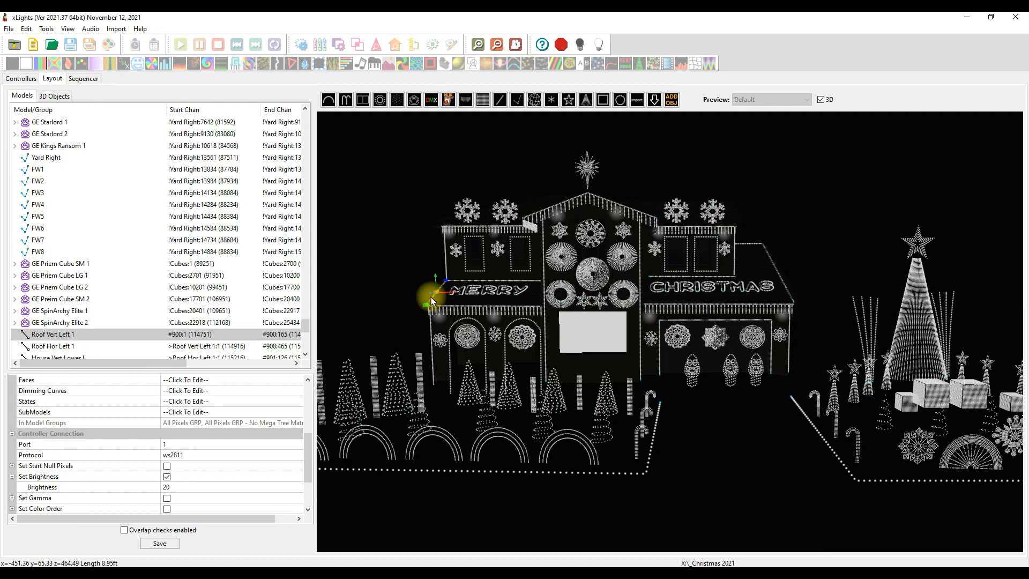
click(461, 279)
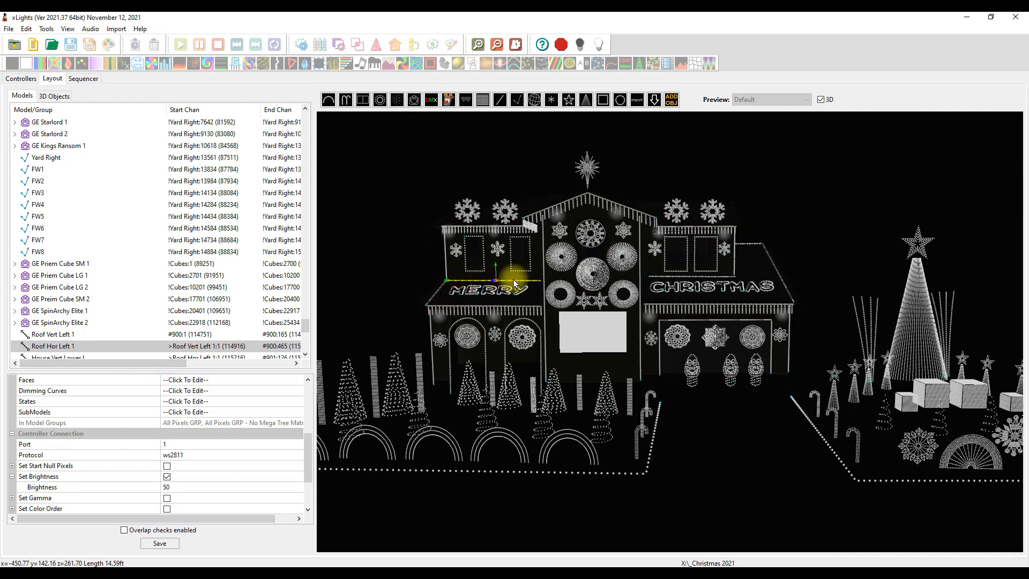
Visualise the House Left Lower-F16v2 controller, set the brightness of Roof Hor Left 1 to 20, and close the visualisation
click(21, 78)
click(589, 533)
mouse_move(298, 128)
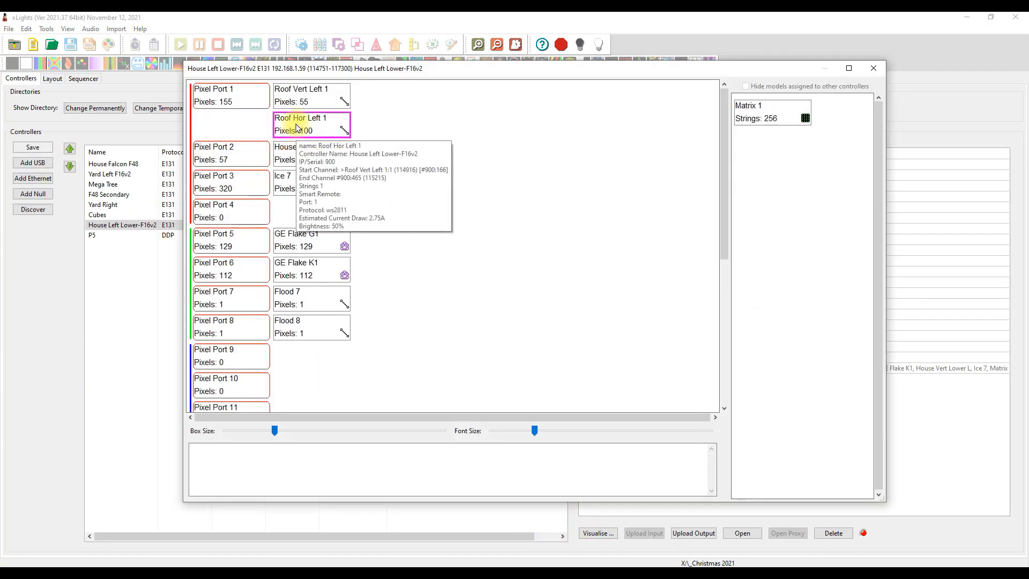
right_click(324, 132)
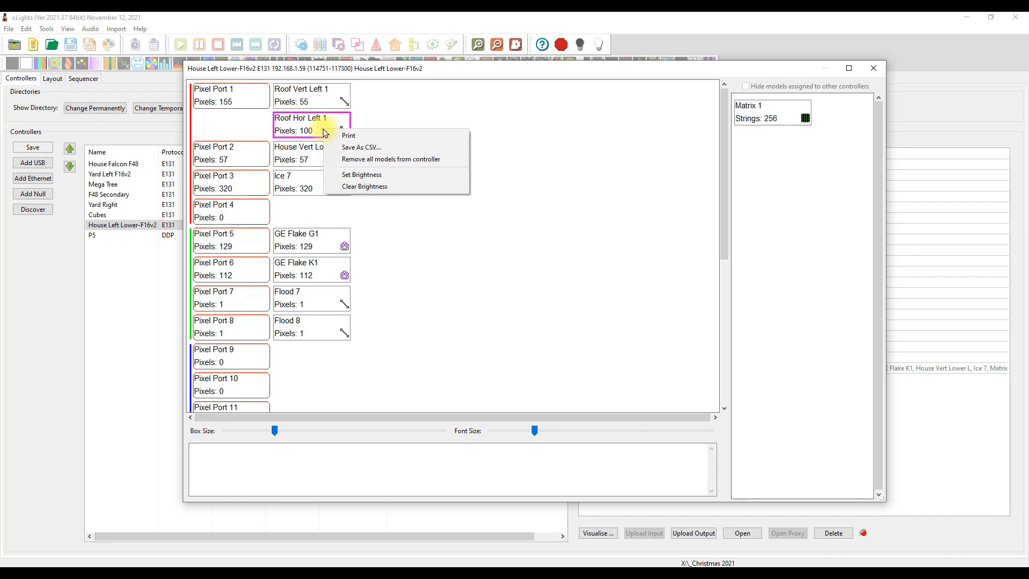
click(364, 174)
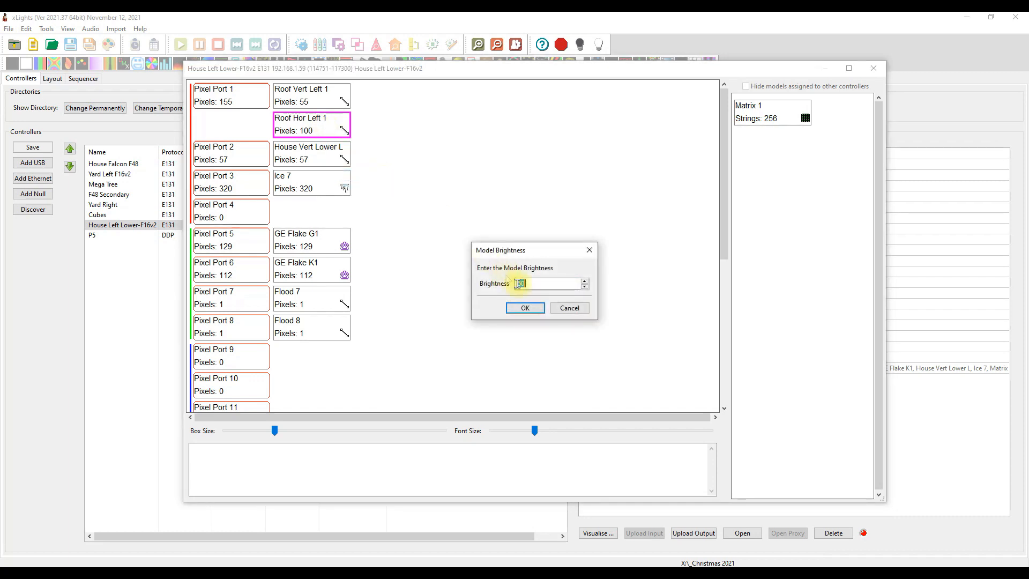
text(30)
key(Return)
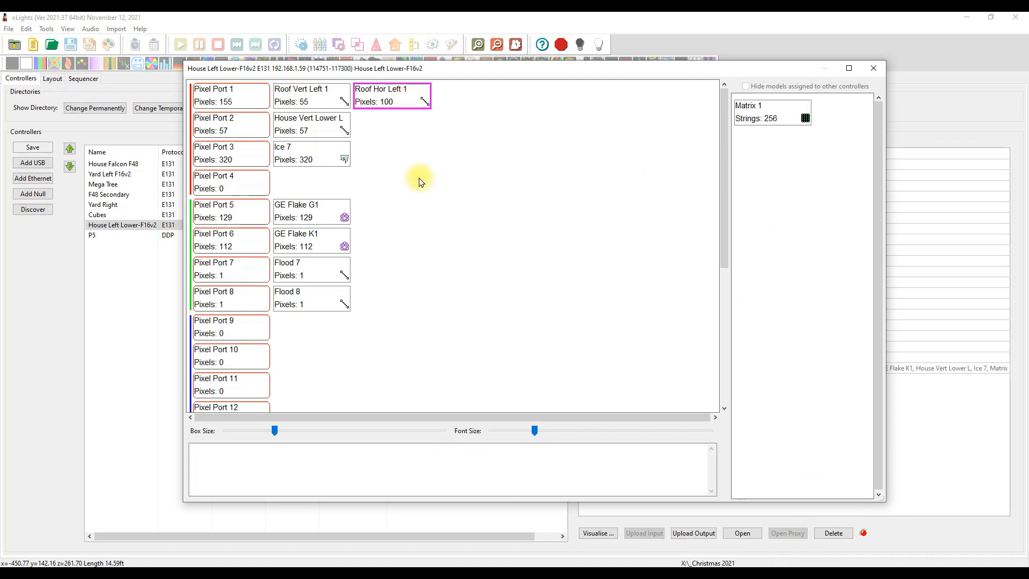
click(874, 68)
Check the brightness, remaining controller connection options and string properties of Roof Hor Left 1 in the layout
click(52, 78)
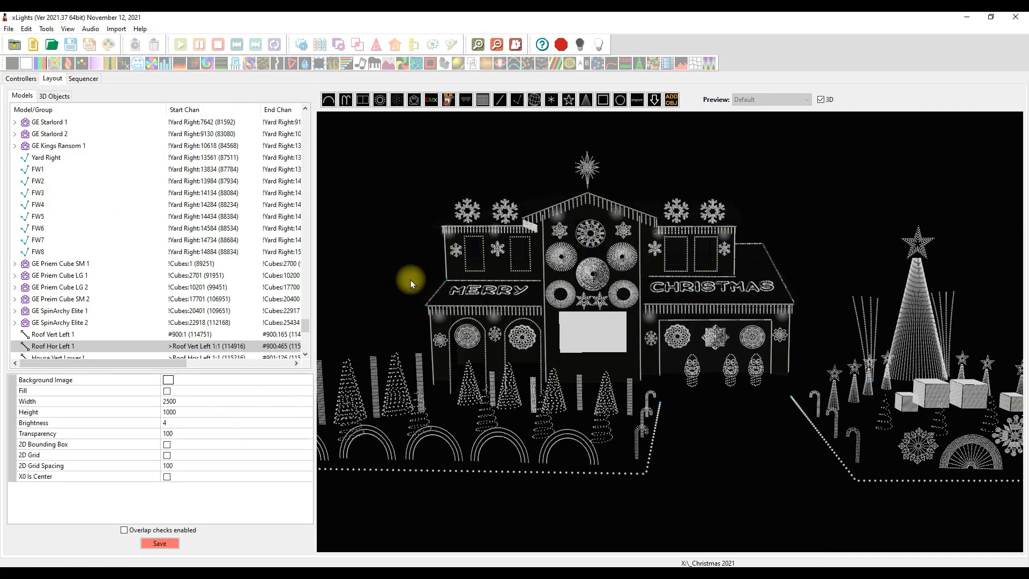
click(461, 290)
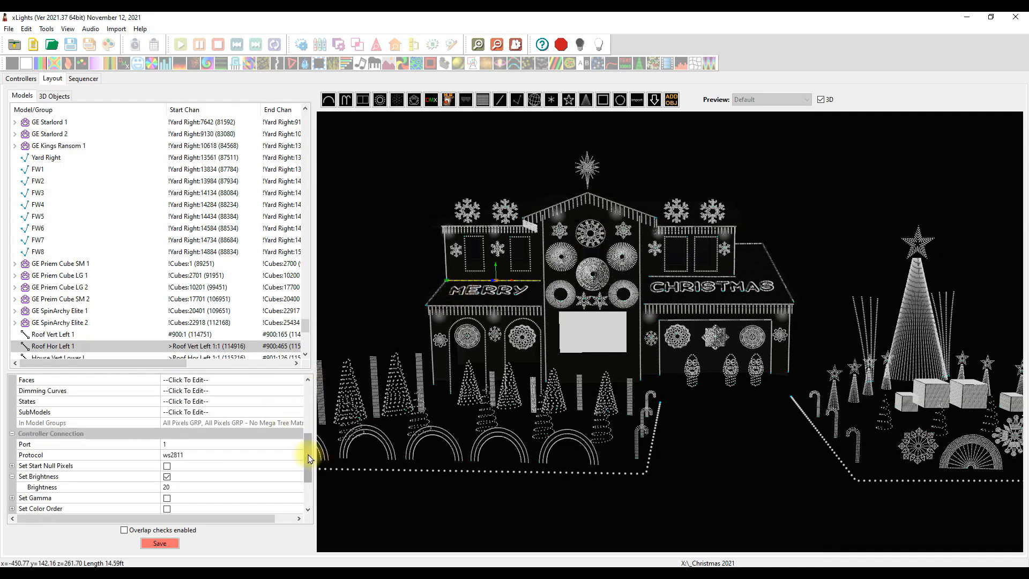
scroll(310, 470, down, 2)
scroll(311, 471, down, 3)
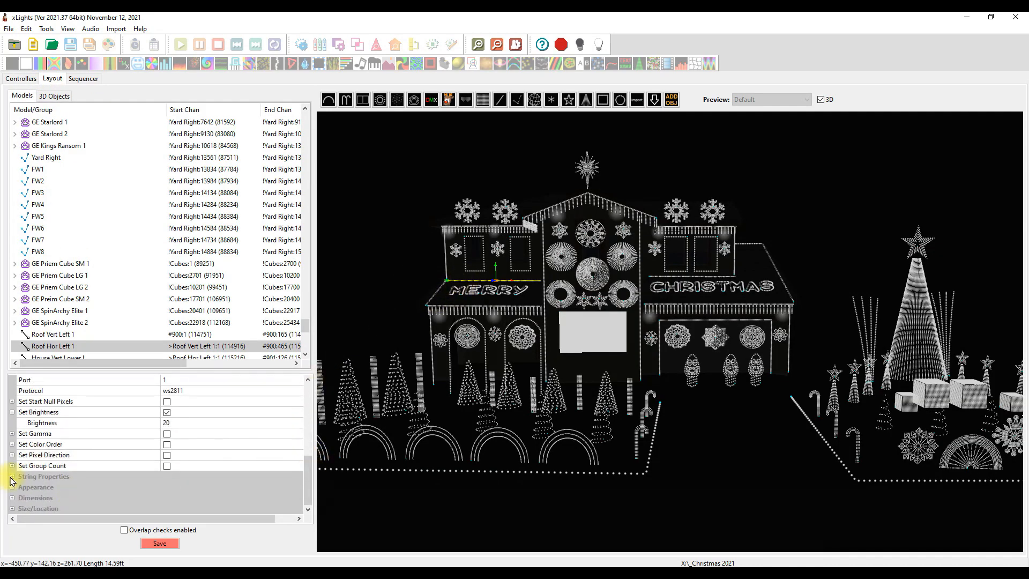
scroll(308, 482, down, 1)
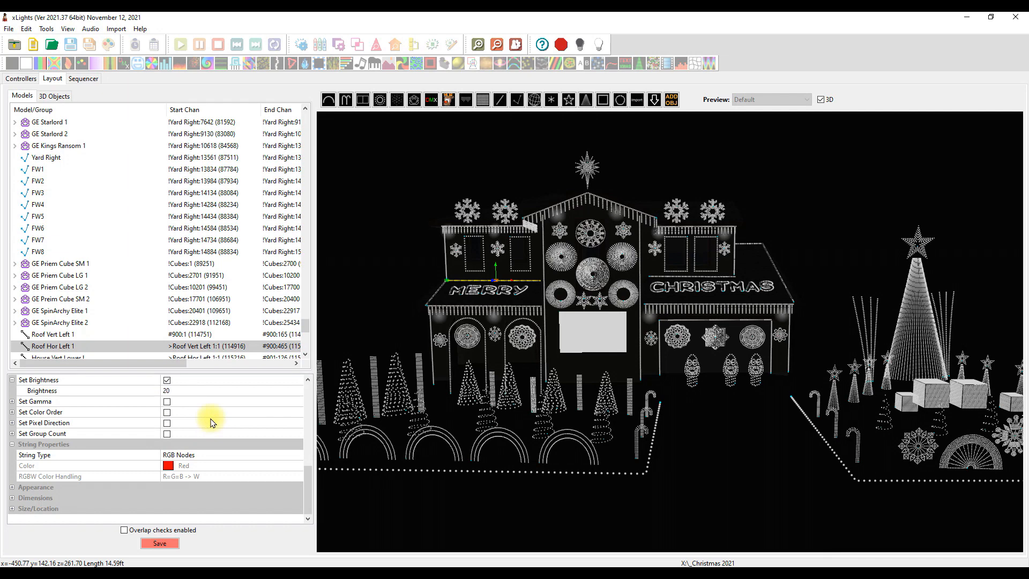
Enable Set Color Order for Roof Hor Left 1, examine the available color orders, and disable the option again
click(167, 412)
scroll(169, 414, up, 3)
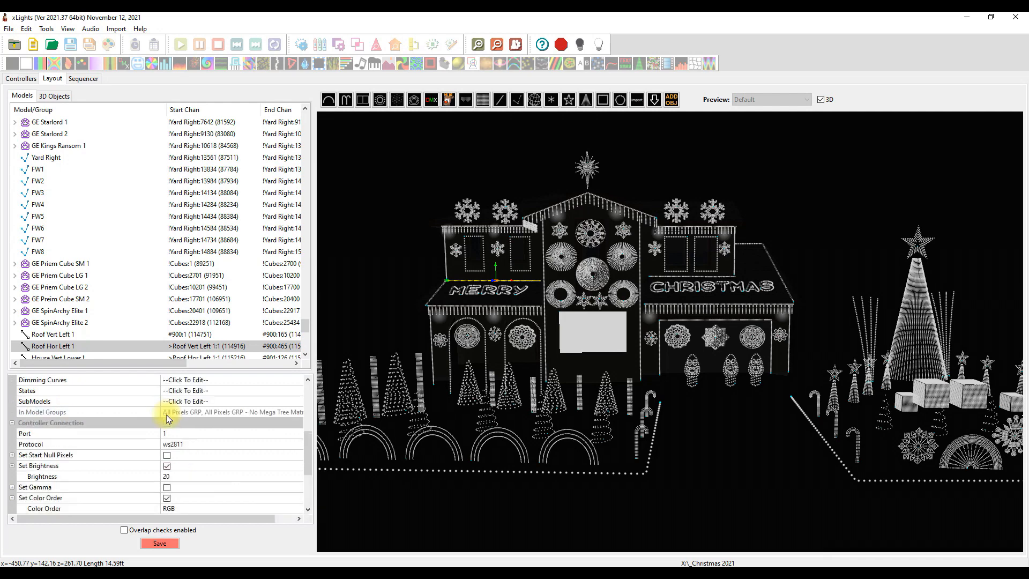
scroll(206, 474, down, 3)
click(184, 417)
click(184, 417)
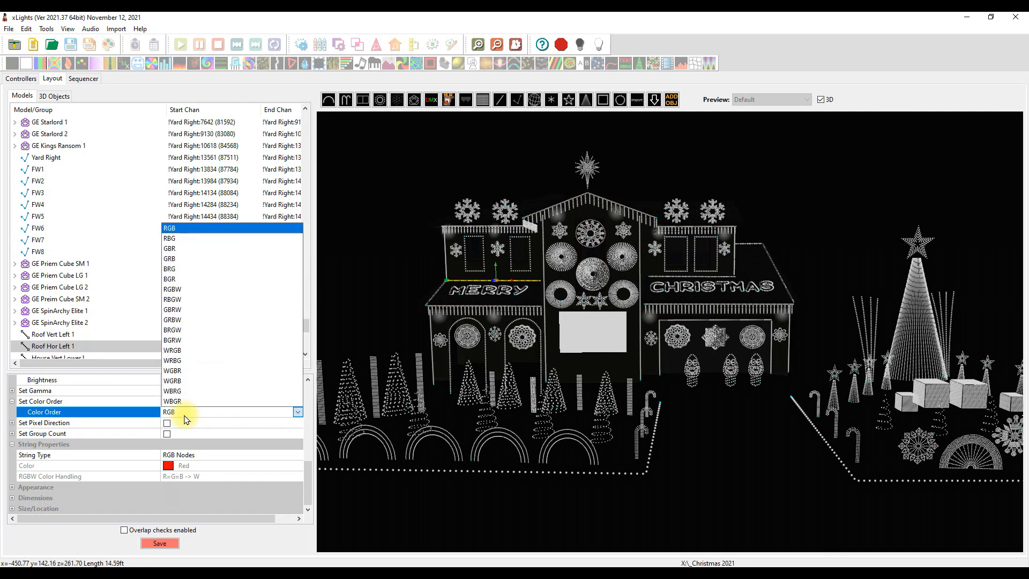
click(134, 403)
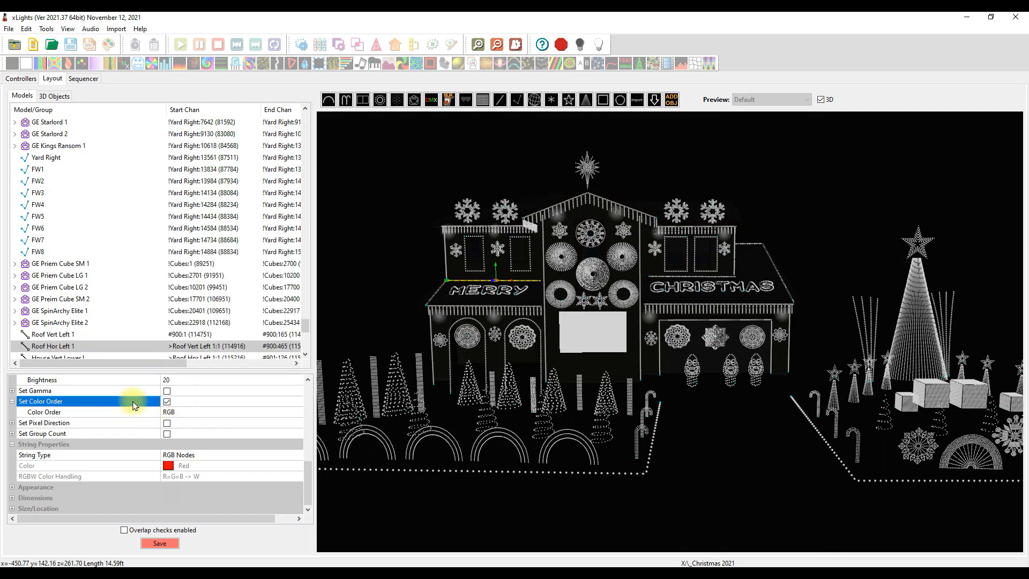
click(167, 403)
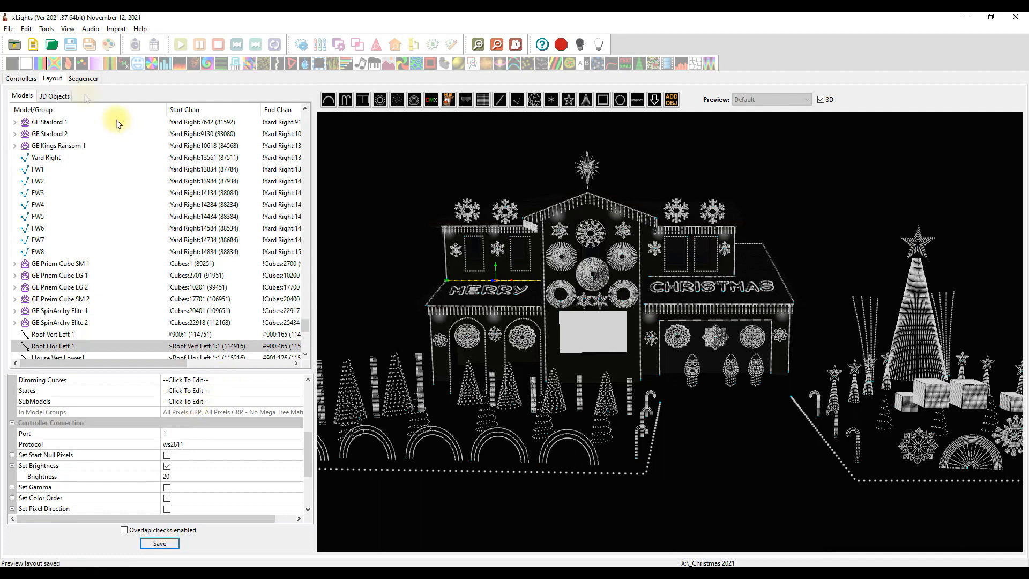
Select the Yard Right controller and check the brightness of Mini Tree 1 in the layout
click(21, 78)
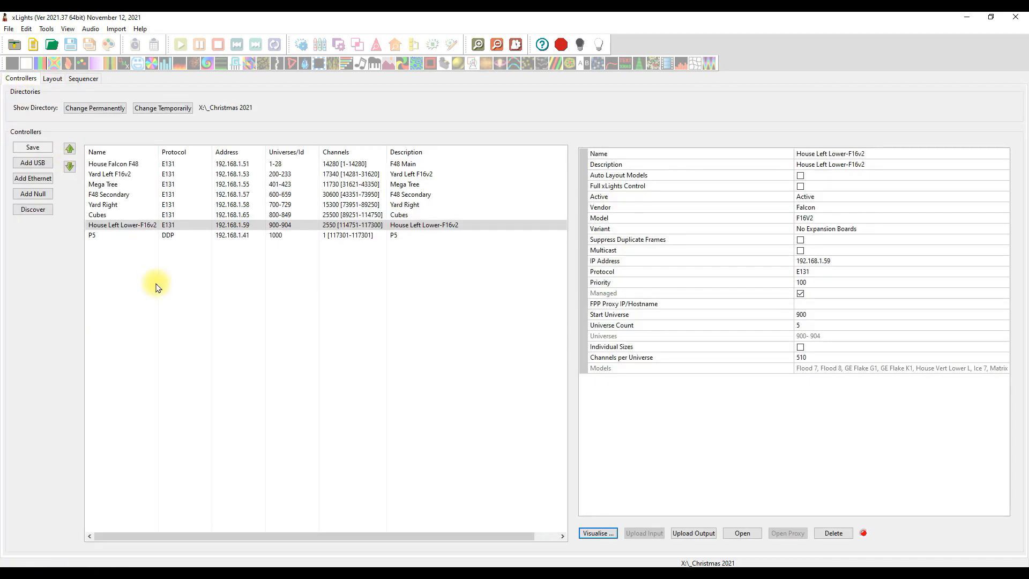
click(120, 209)
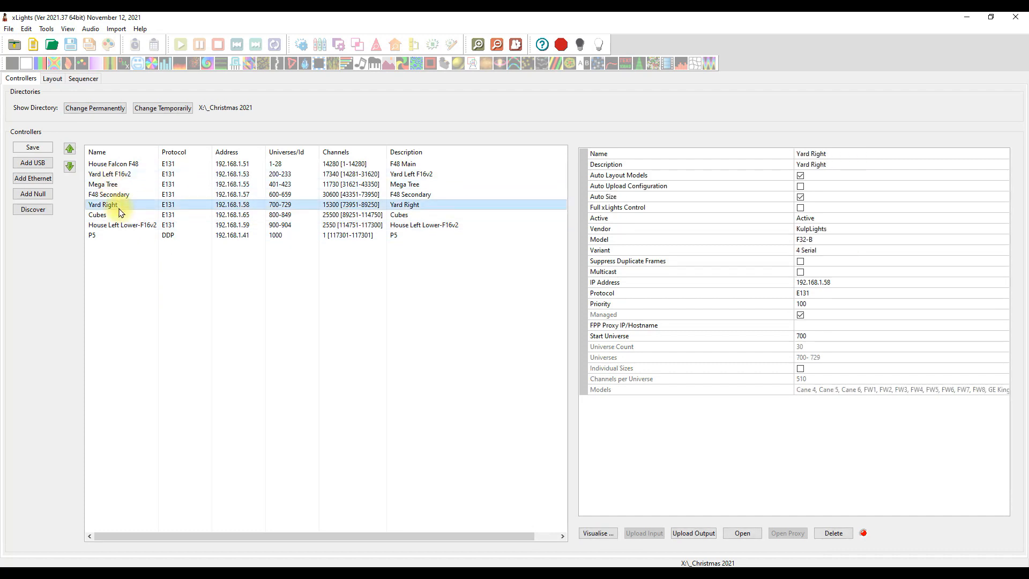
click(52, 78)
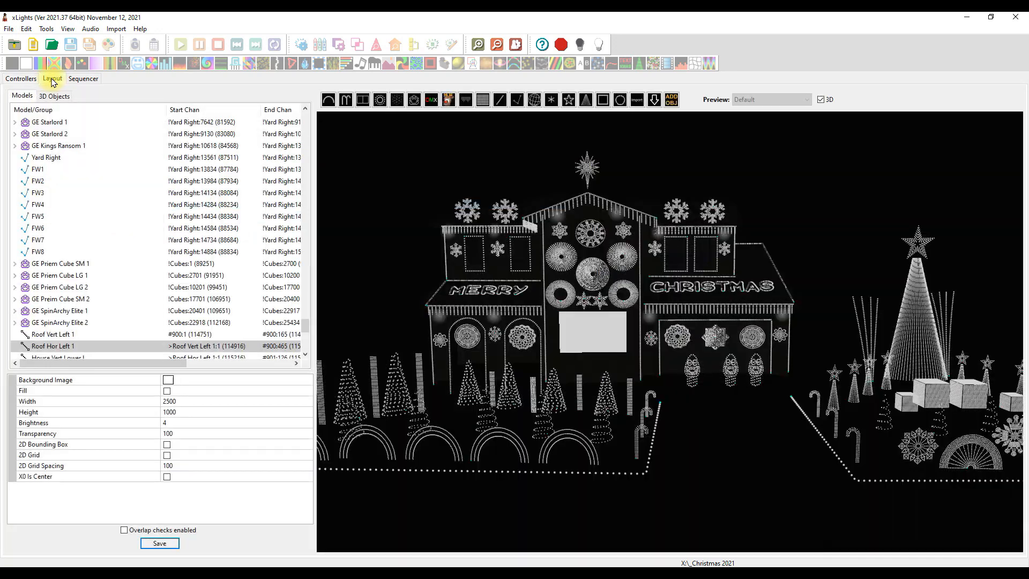
click(831, 401)
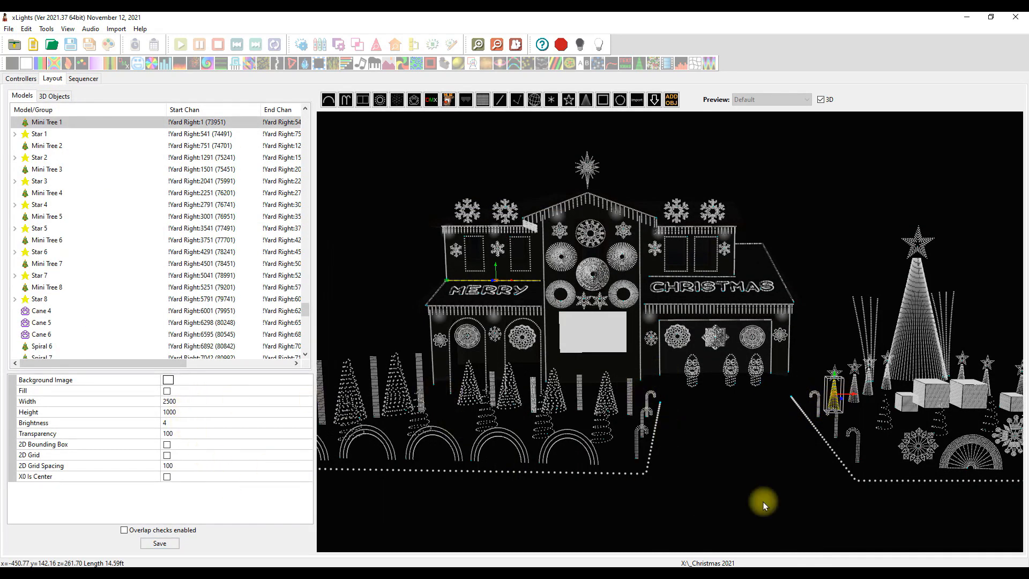
click(813, 425)
click(833, 397)
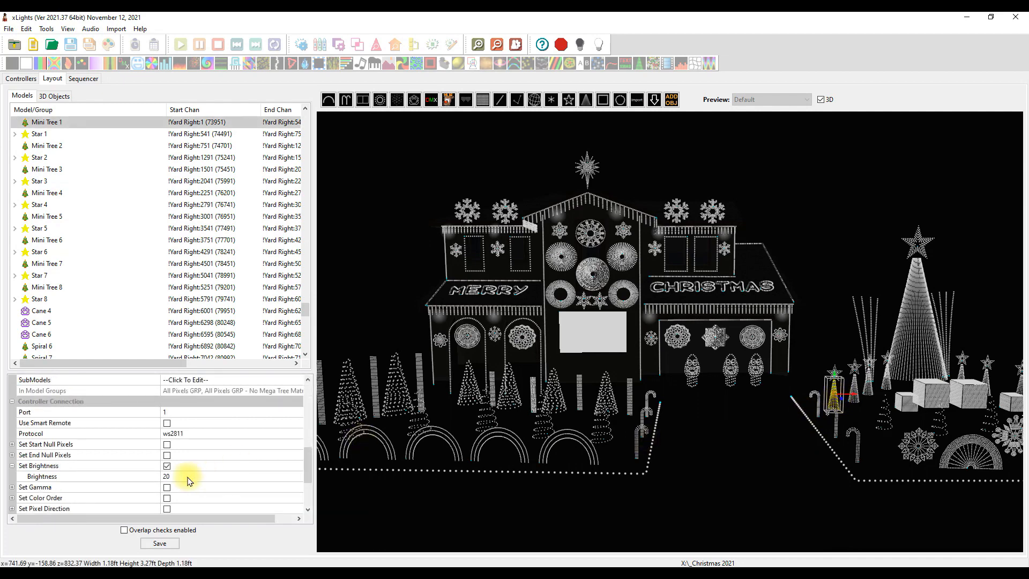
click(748, 467)
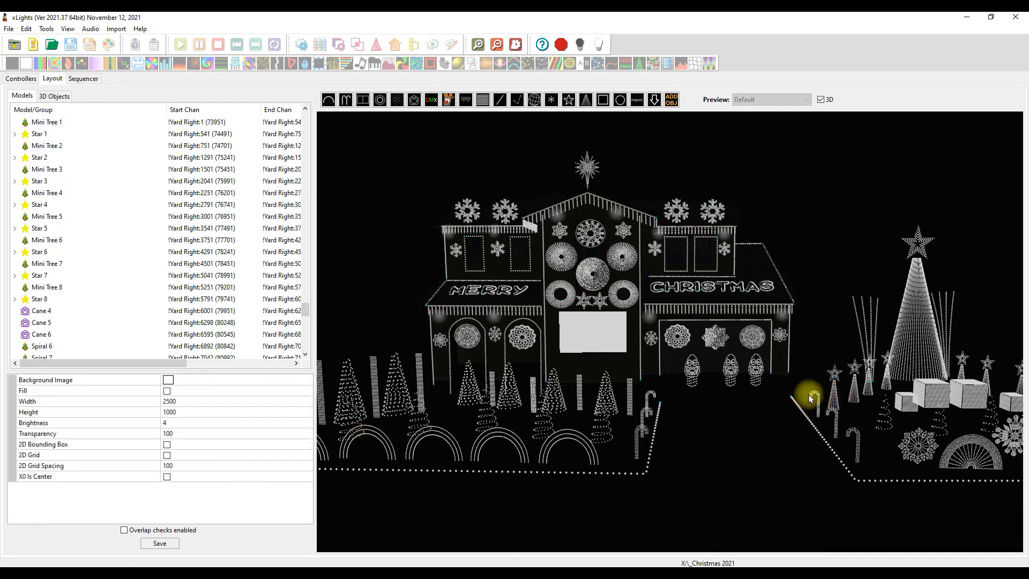
Set the brightness of Star 1 to 50 and save the layout
click(835, 375)
click(181, 477)
text(5)
click(213, 455)
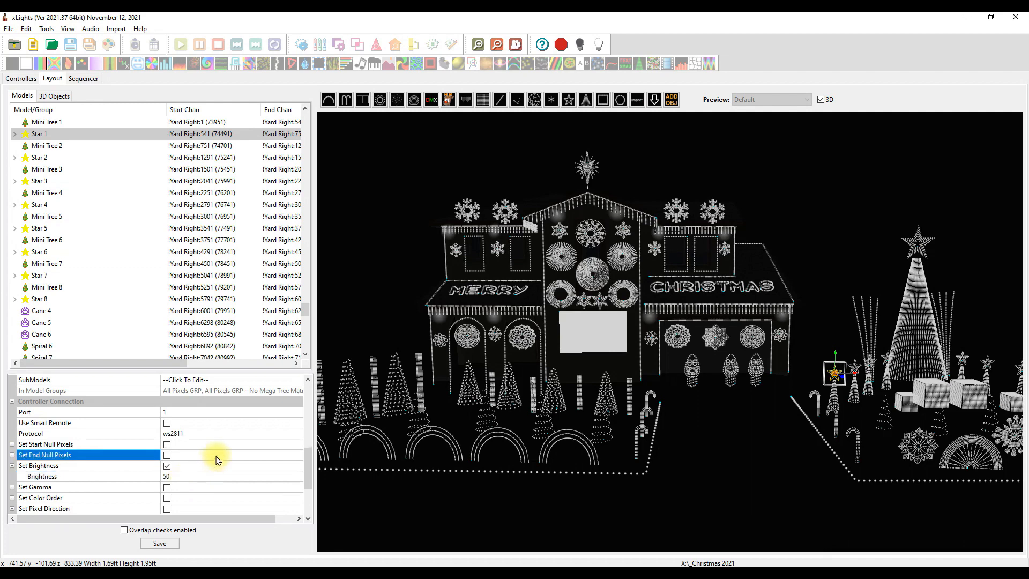
click(153, 544)
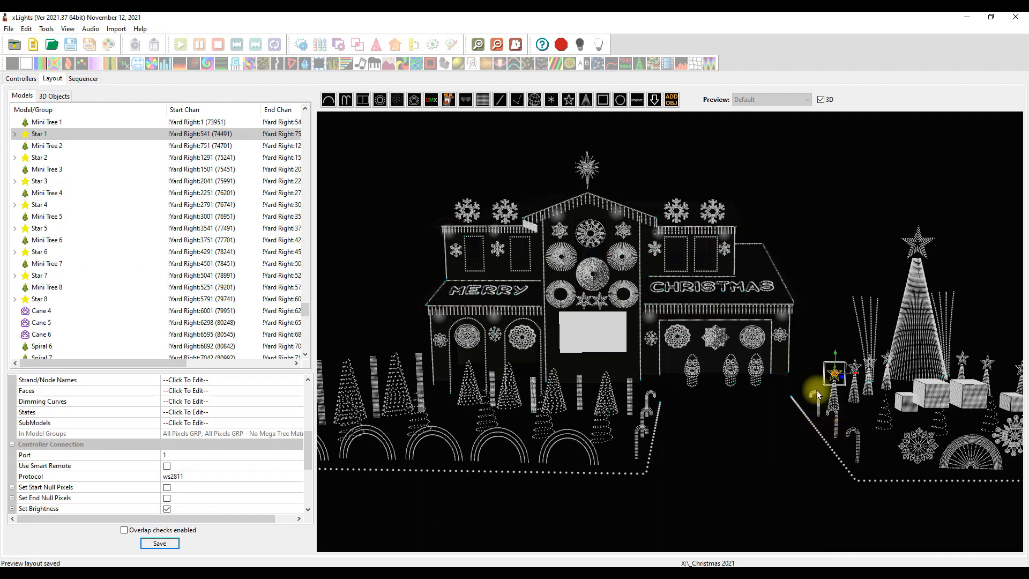
Visualise the Yard Right controller and compare the brightness of Mini Tree 1 and Star 1 on Pixel Port 1
click(18, 79)
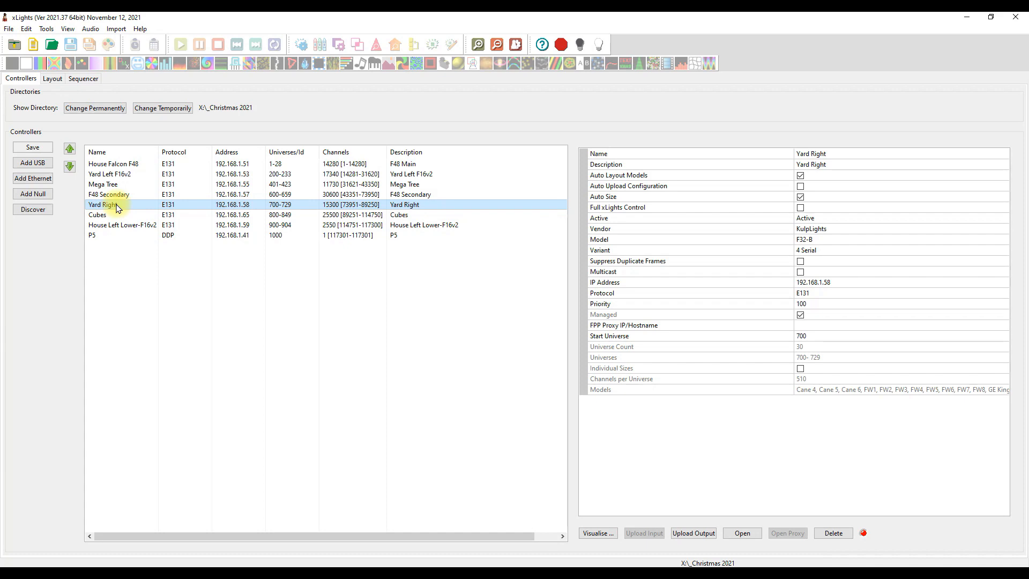
click(600, 533)
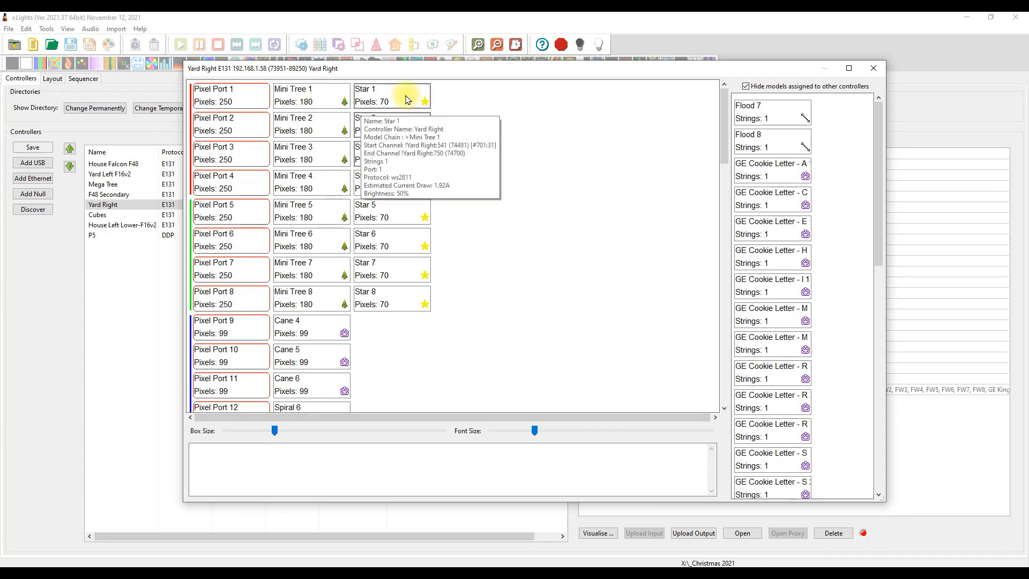
mouse_move(316, 98)
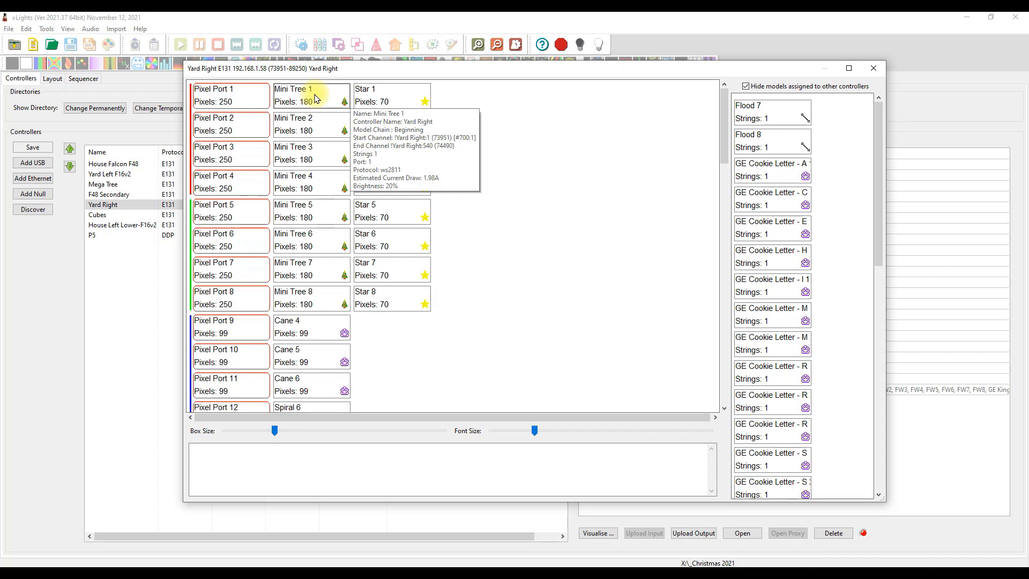
mouse_move(389, 100)
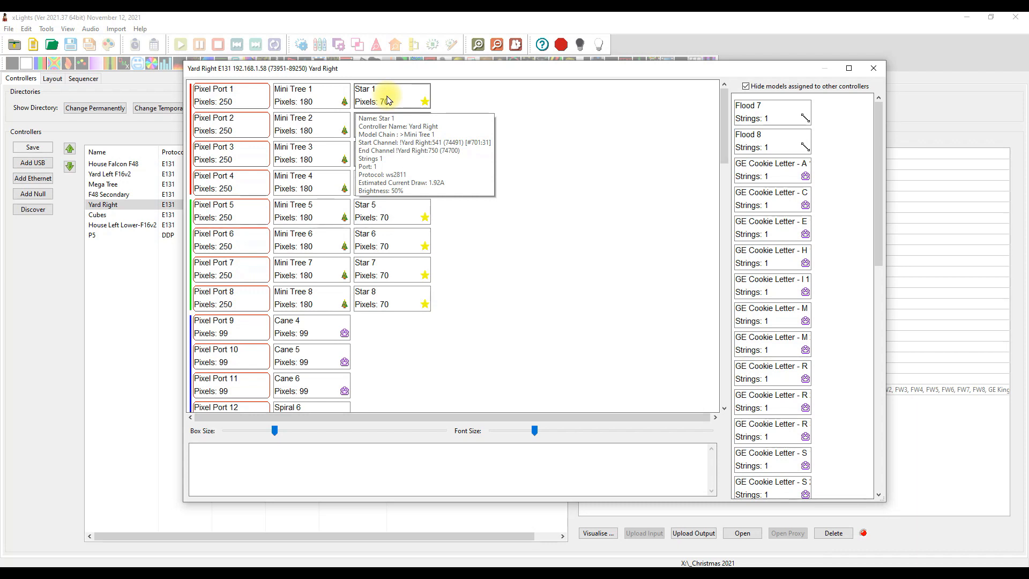
Set the brightness of Star 1 on Pixel Port 1 to 20, recheck its details, and close the visualisation
right_click(388, 99)
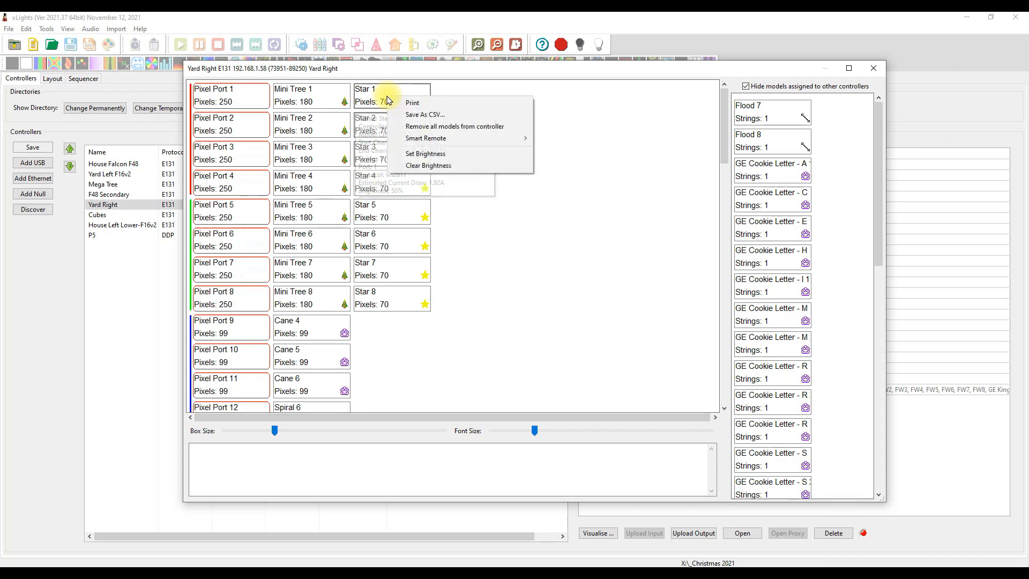
click(448, 155)
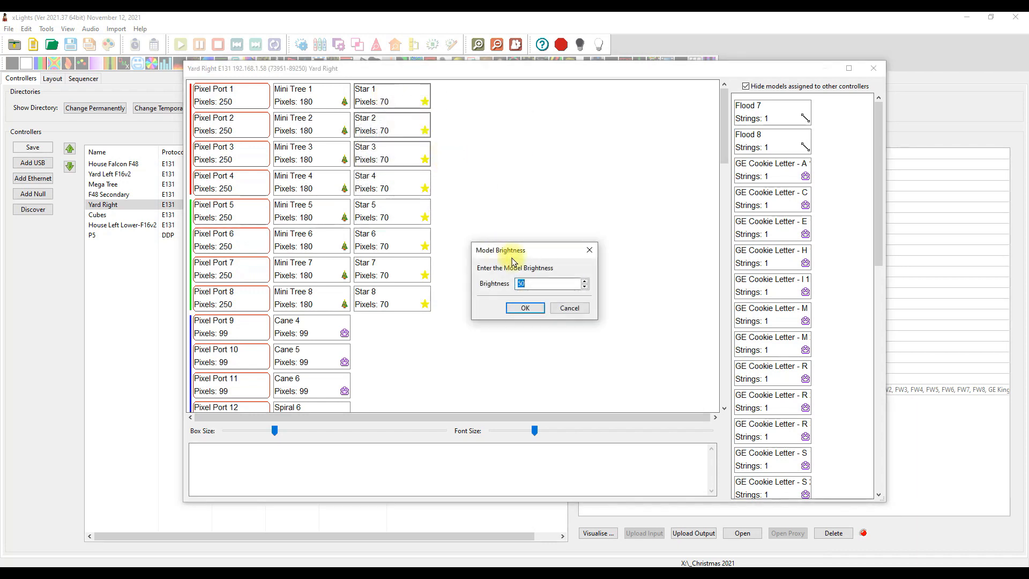
text(20)
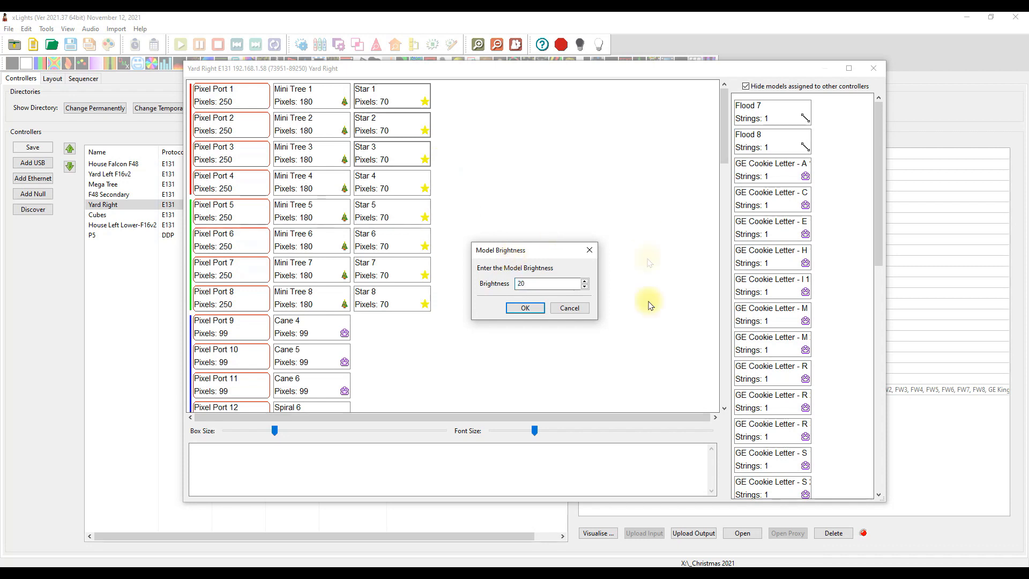
click(524, 308)
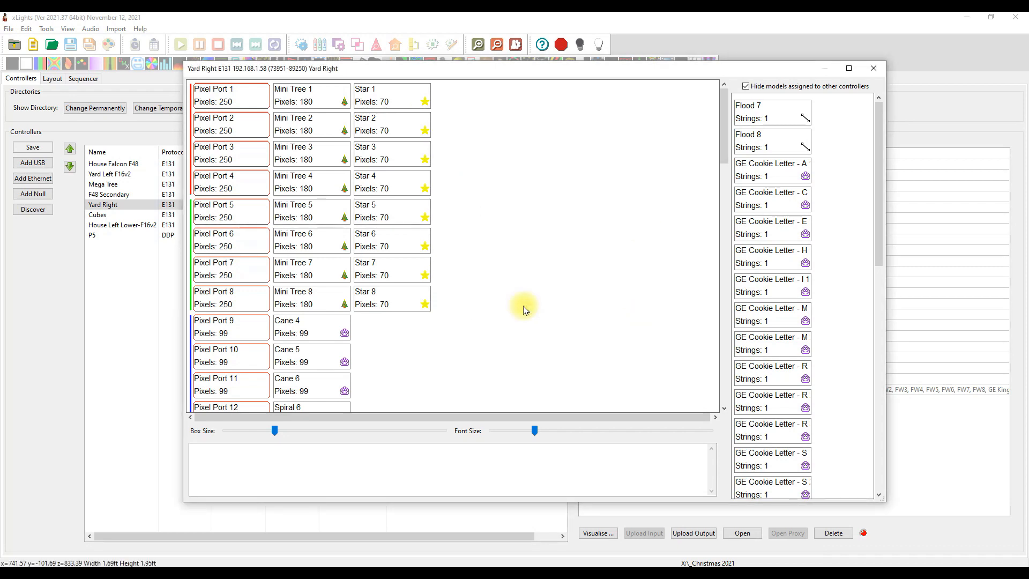
mouse_move(383, 106)
click(873, 68)
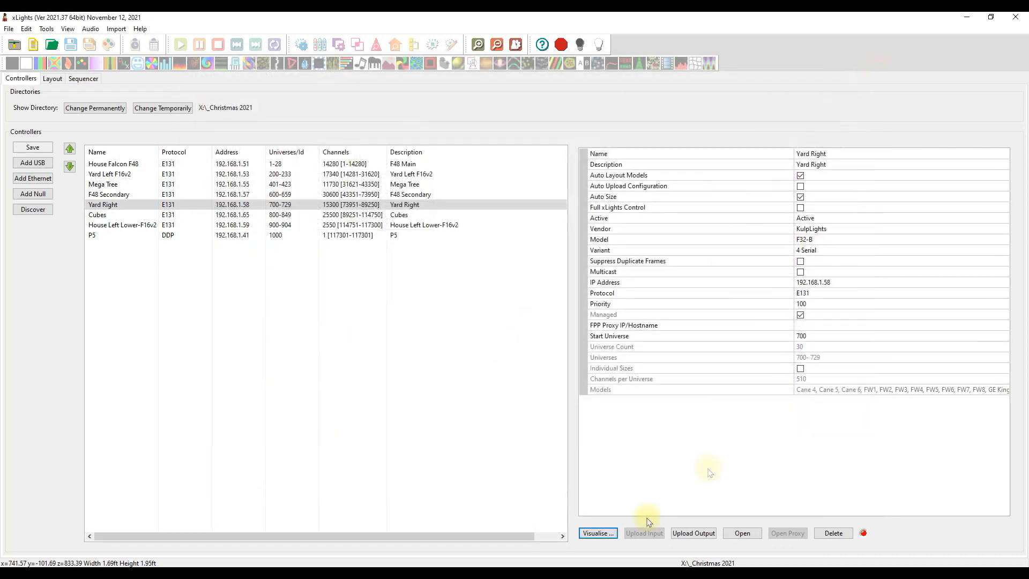